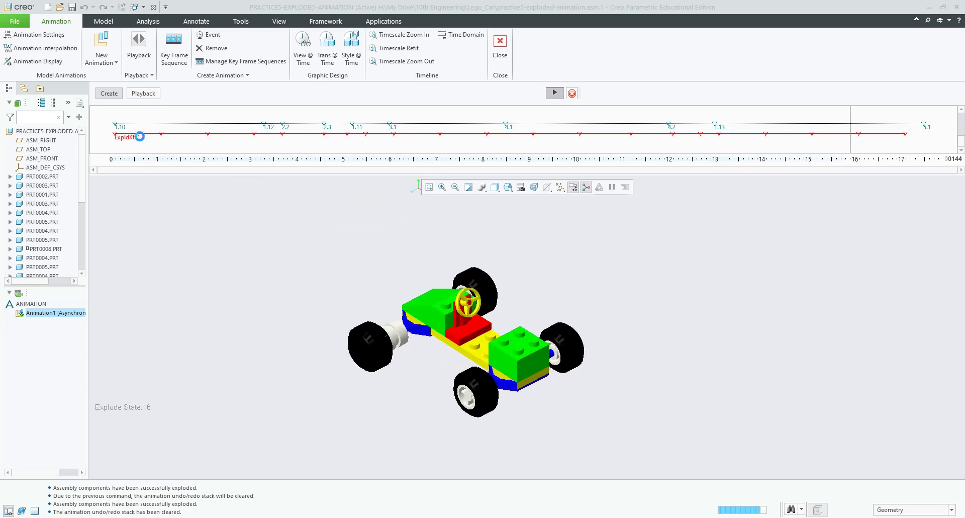
- Switch the exploded-car animation to playback mode and play Animation1
click(146, 93)
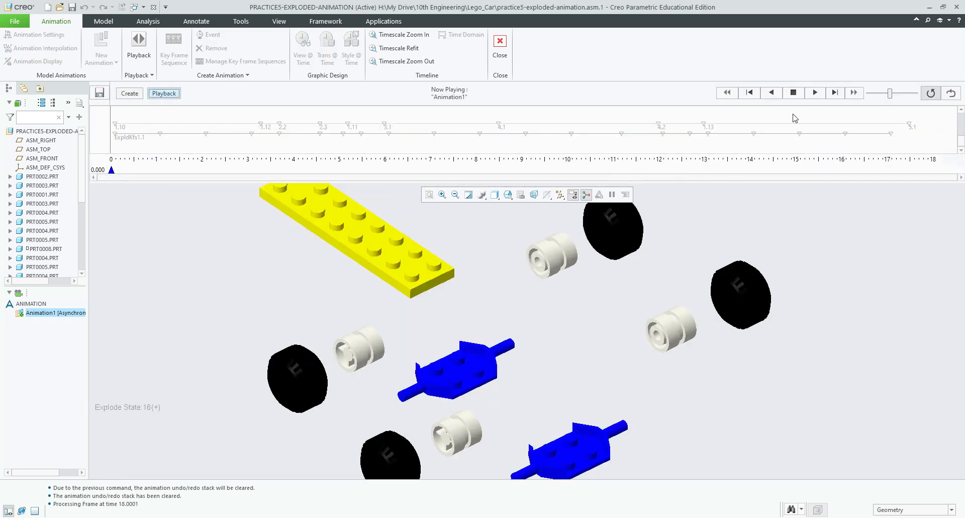
click(814, 93)
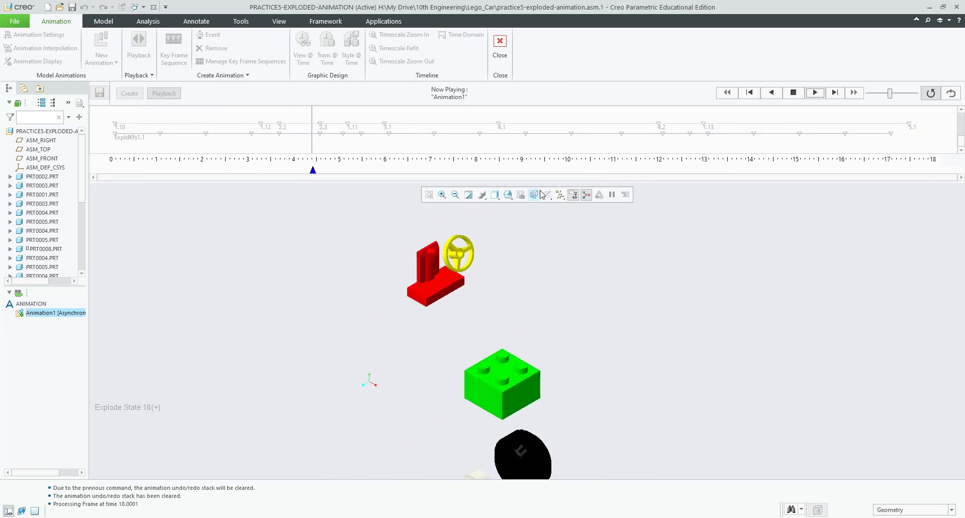
- Set the graphics toolbar's location to Show on the Left so it clears the area above the model
right_click(586, 194)
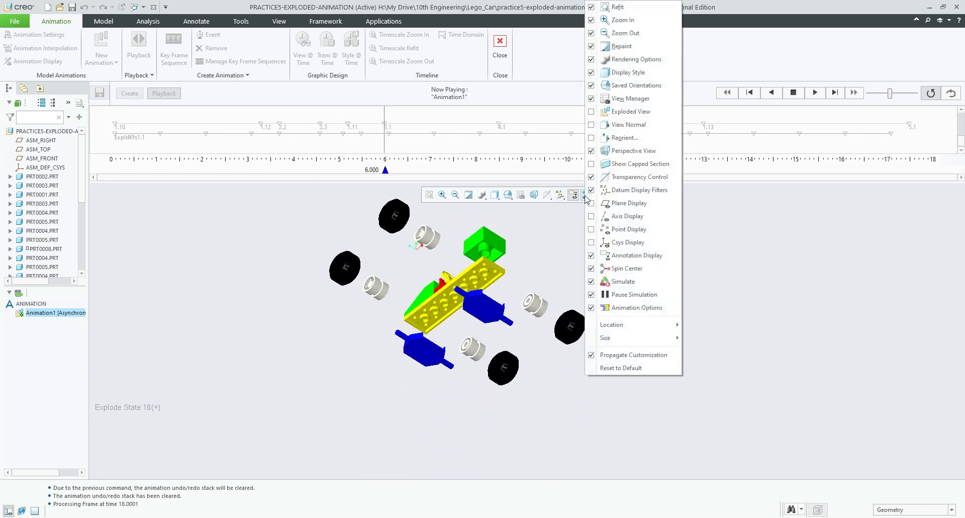
mouse_move(673, 325)
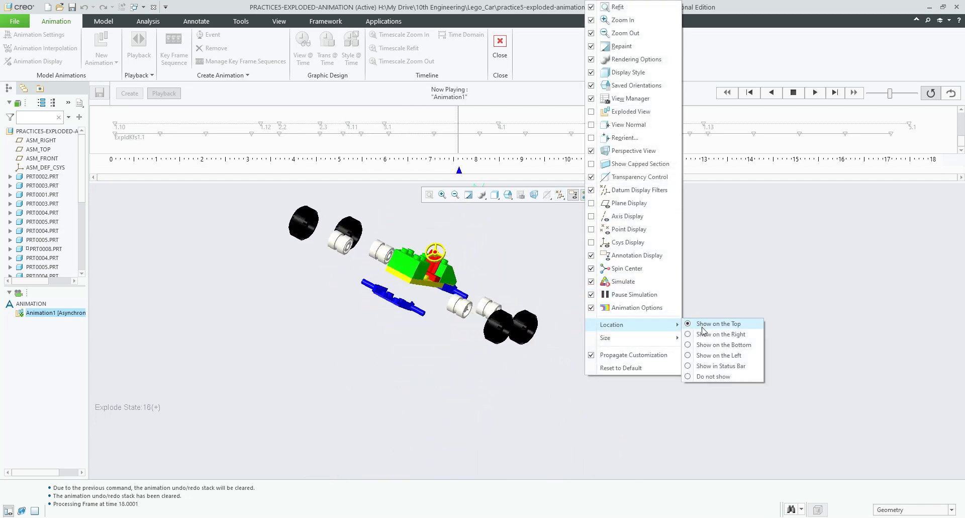
click(713, 355)
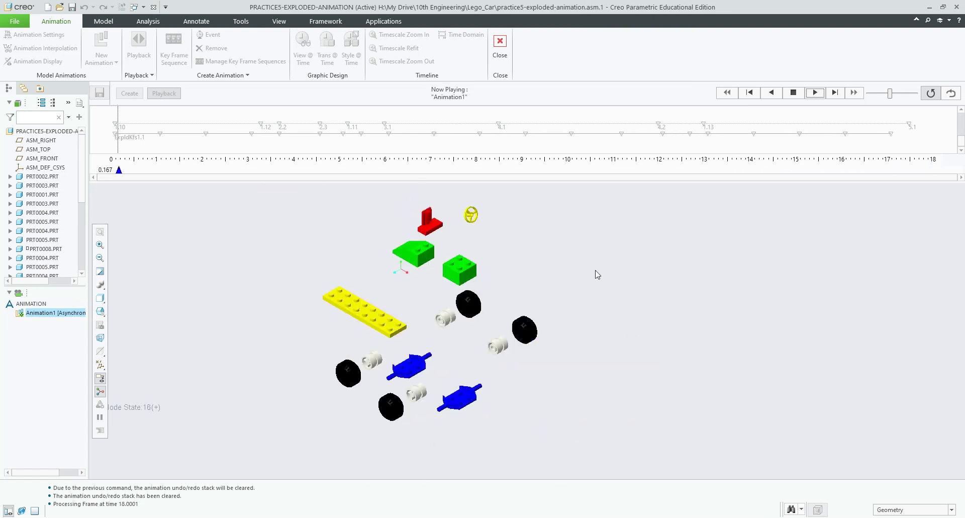
- Stop the animation playback and rewind the timeline to 0
click(794, 95)
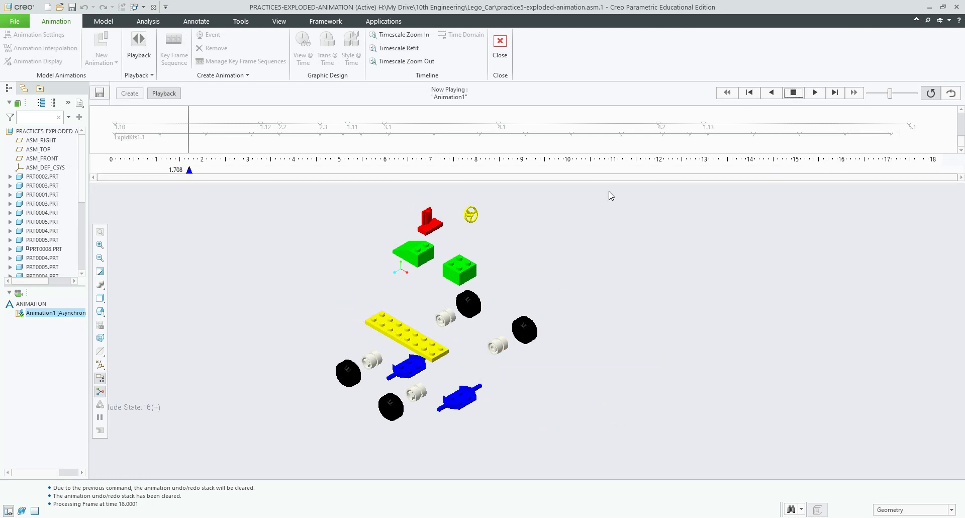
drag(189, 171, 93, 175)
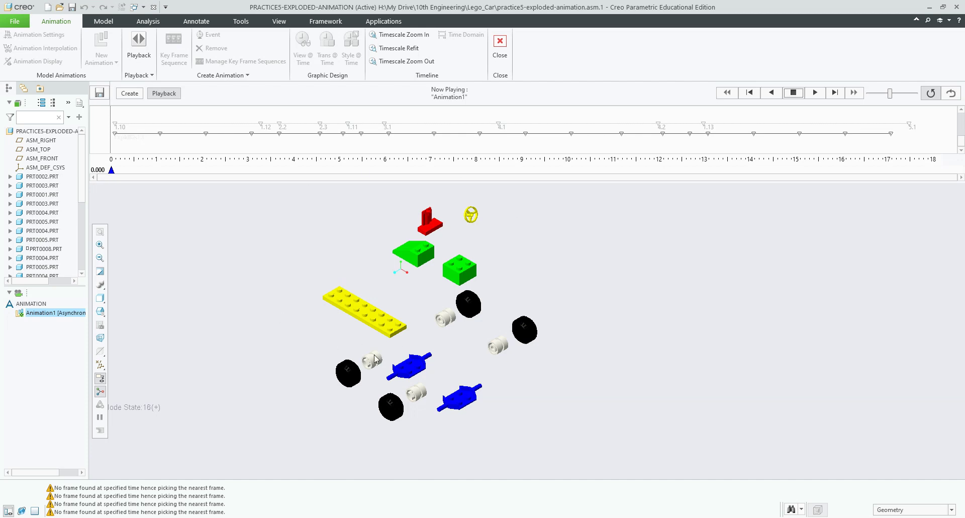
- Capture the animation as the AVI video PRACTICE5-EXPLODED-ANIMATION.avi at a resolution of 1024 x 730
click(99, 95)
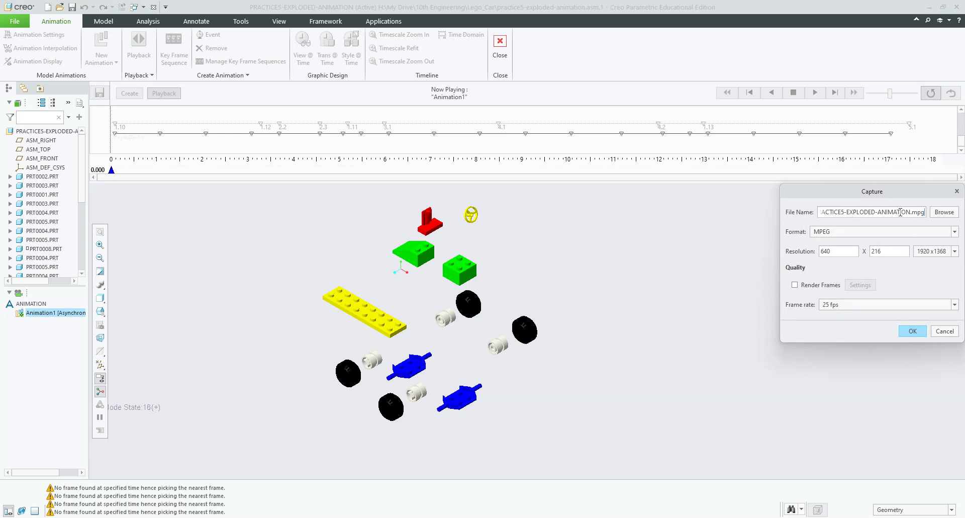
click(942, 212)
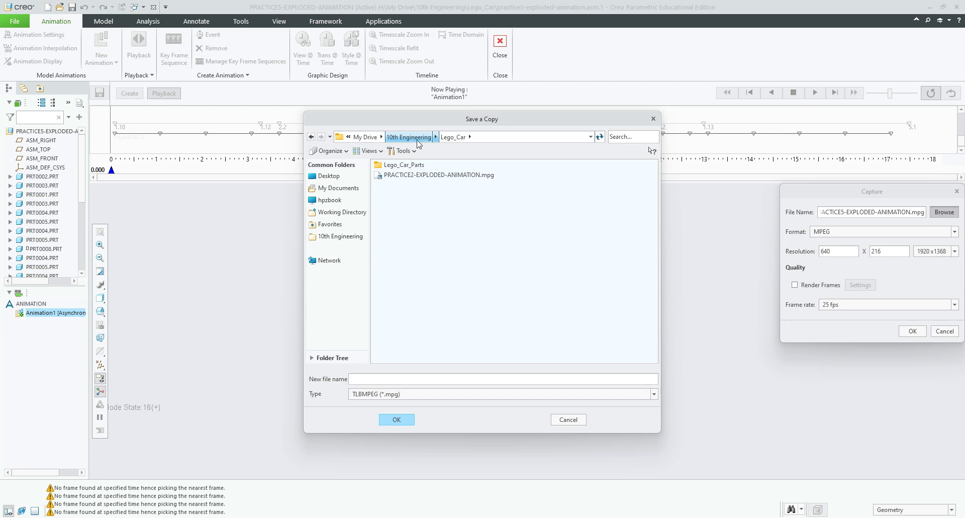
click(580, 422)
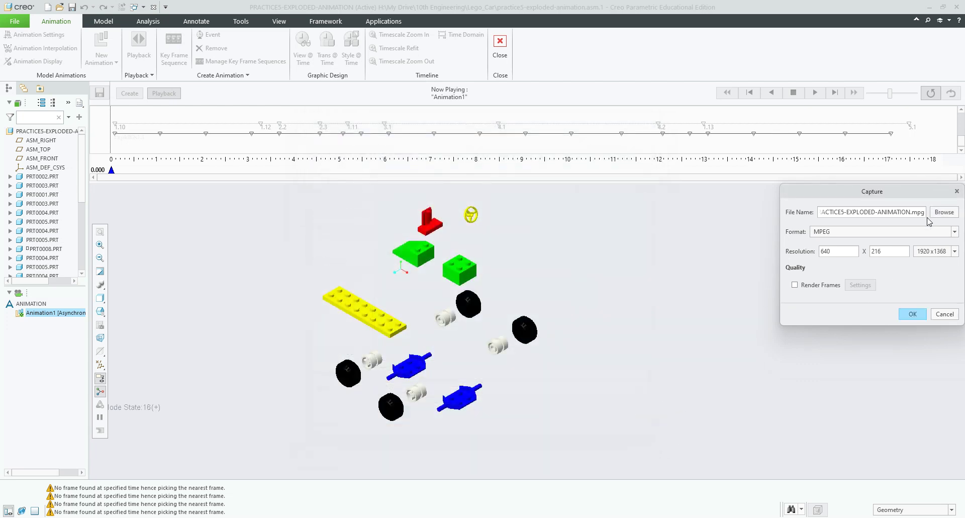
click(954, 234)
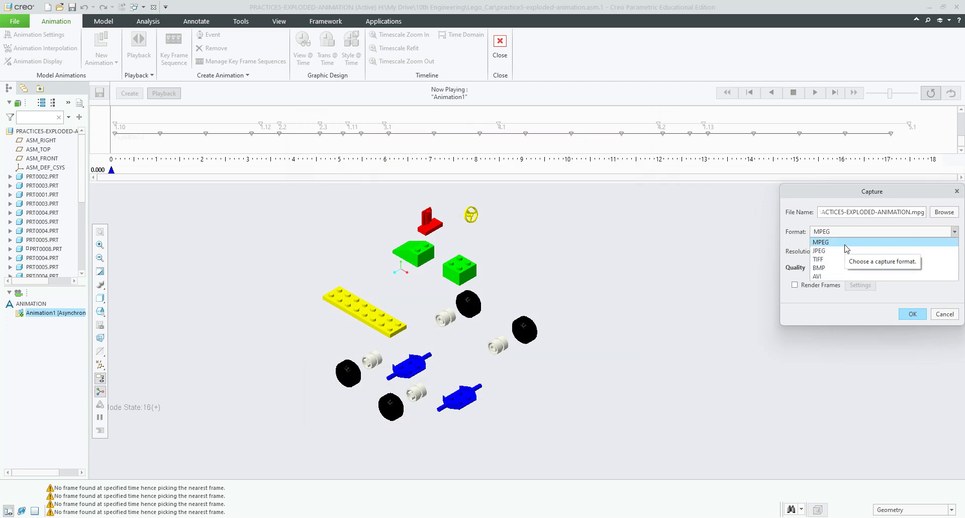
click(837, 277)
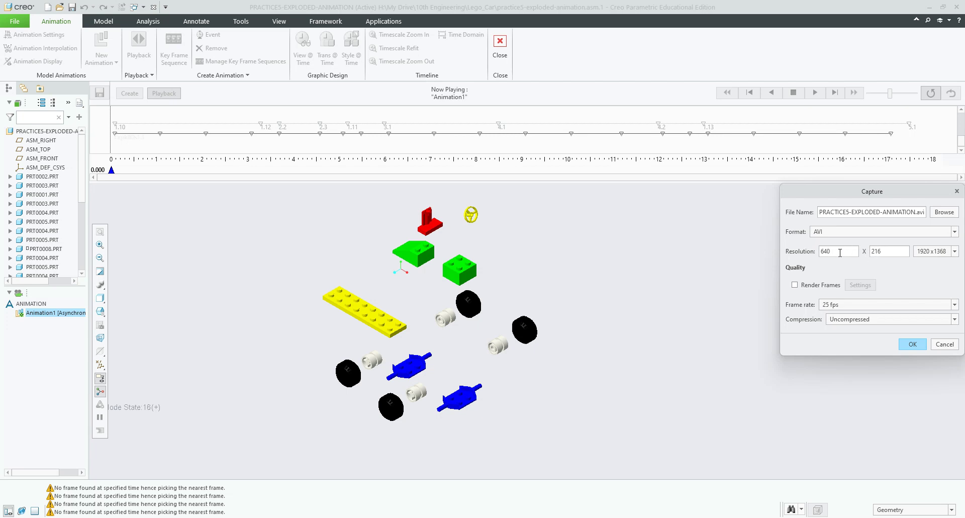
click(954, 251)
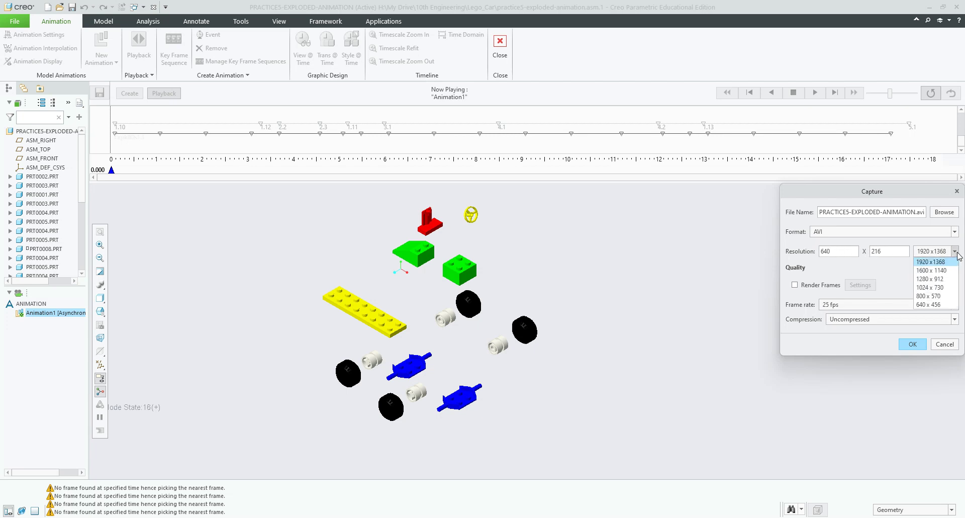
click(941, 288)
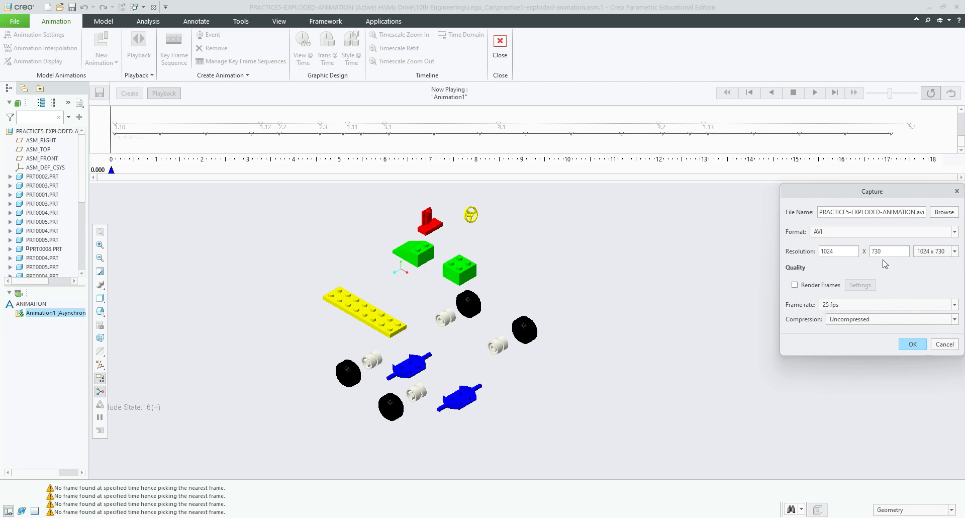
click(917, 346)
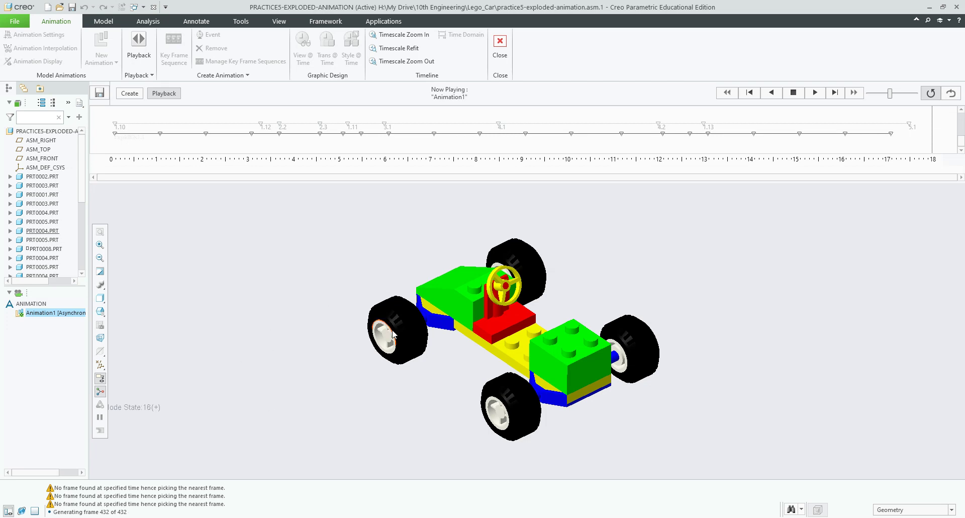
- Switch to File Explorer and open the Lego_Car folder inside 10th Engineering
click(317, 517)
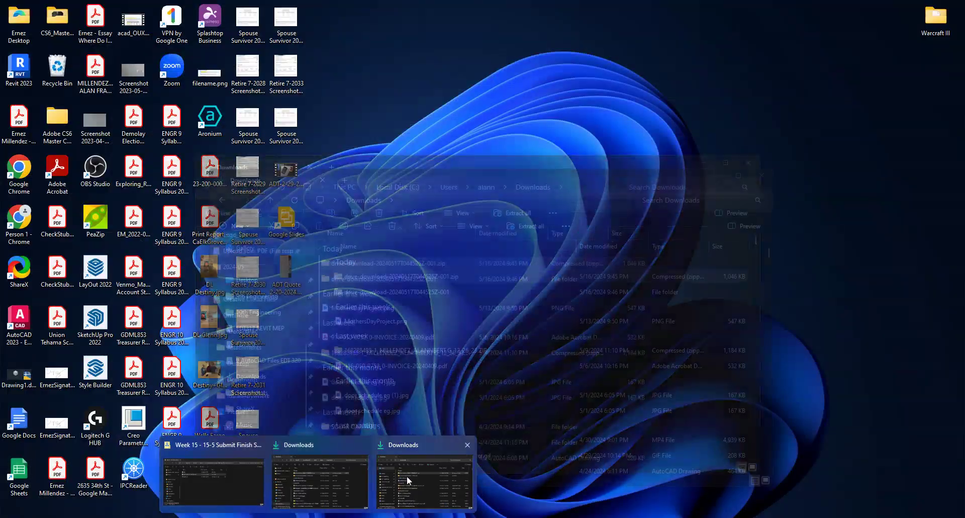
click(408, 475)
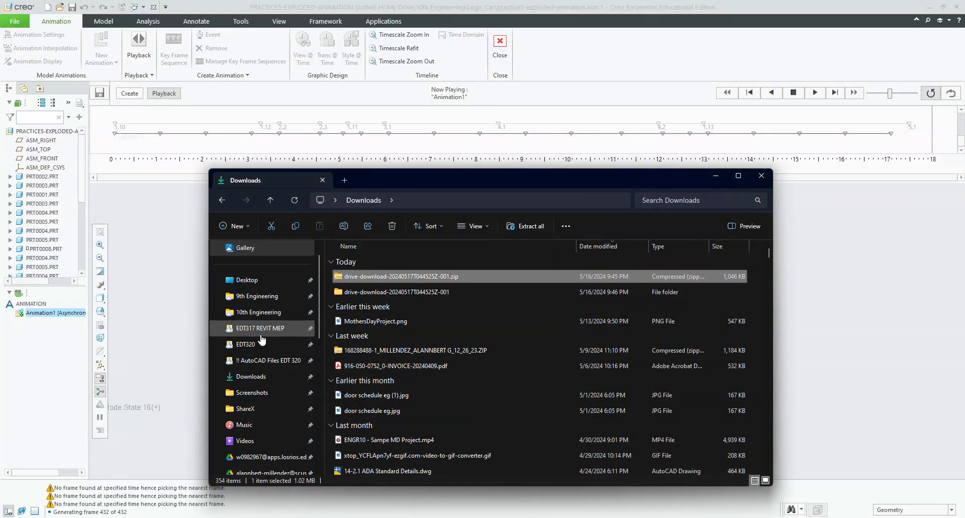
click(258, 312)
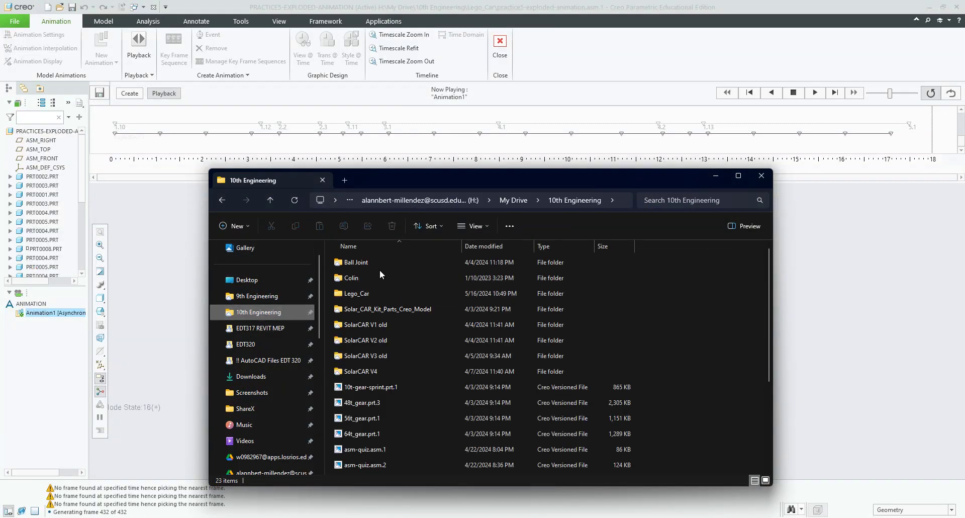
double_click(360, 294)
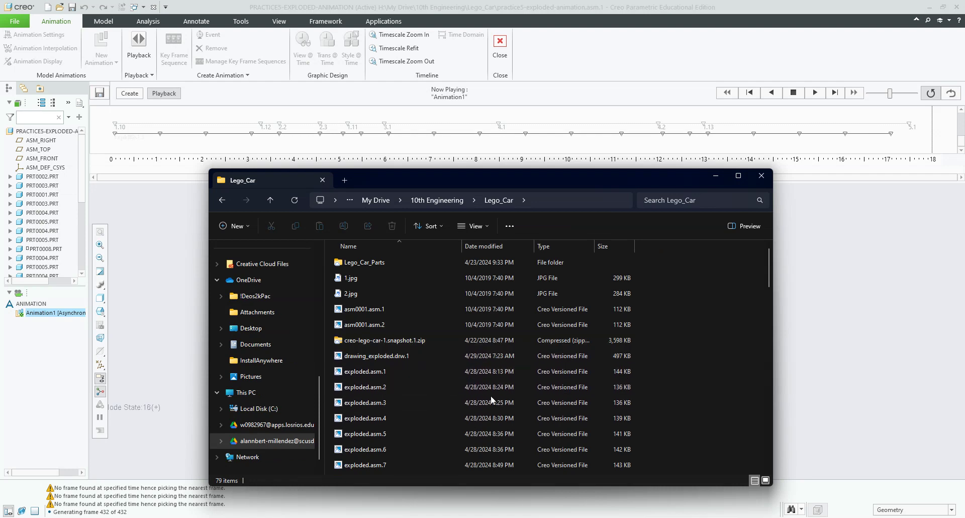
- Look through the Lego_Car folder for the exported AVI video and sort the files by type
scroll(427, 370, down, 4)
scroll(429, 373, down, 2)
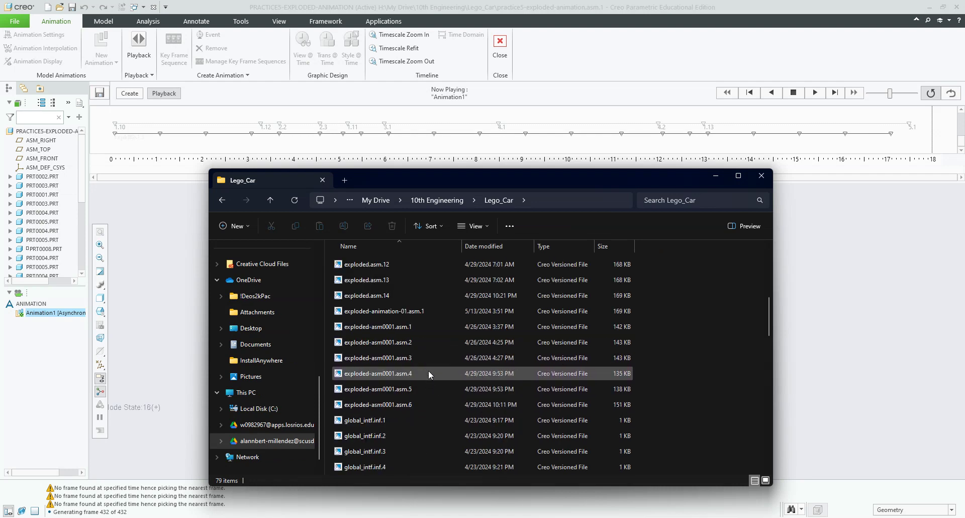
scroll(428, 370, down, 3)
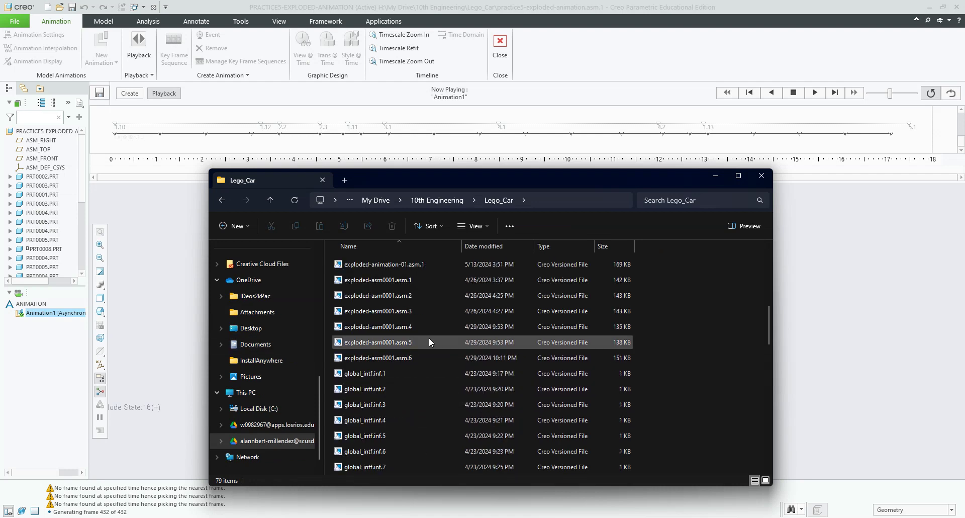
scroll(430, 341, down, 2)
scroll(474, 350, down, 2)
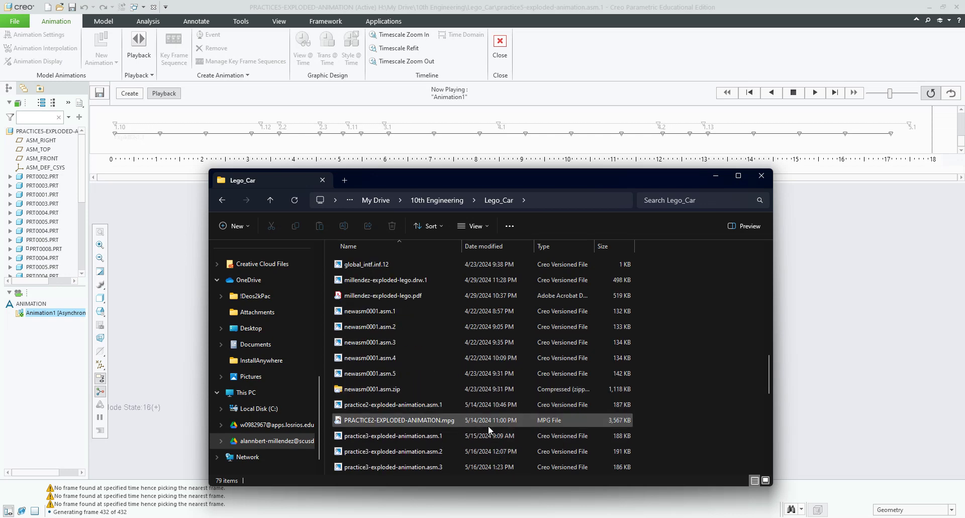
scroll(487, 425, down, 2)
scroll(490, 424, up, 6)
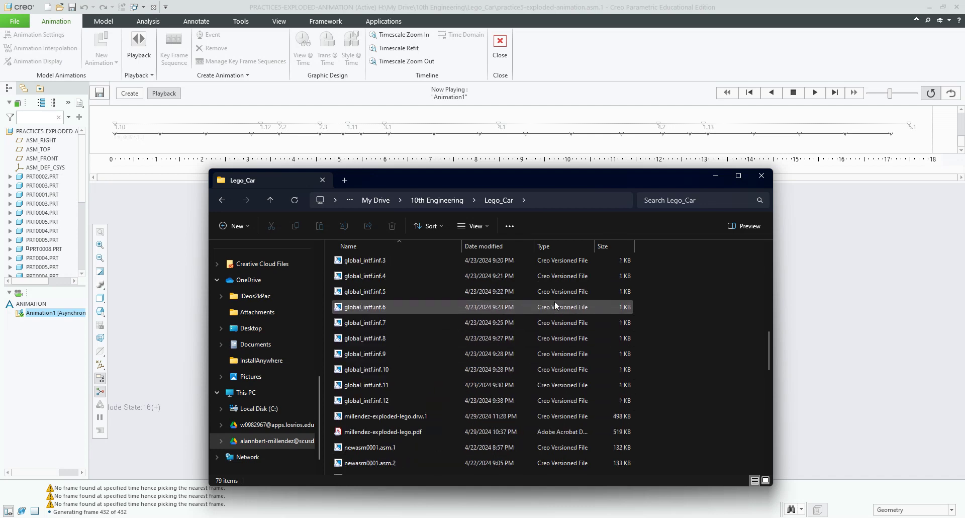
click(563, 247)
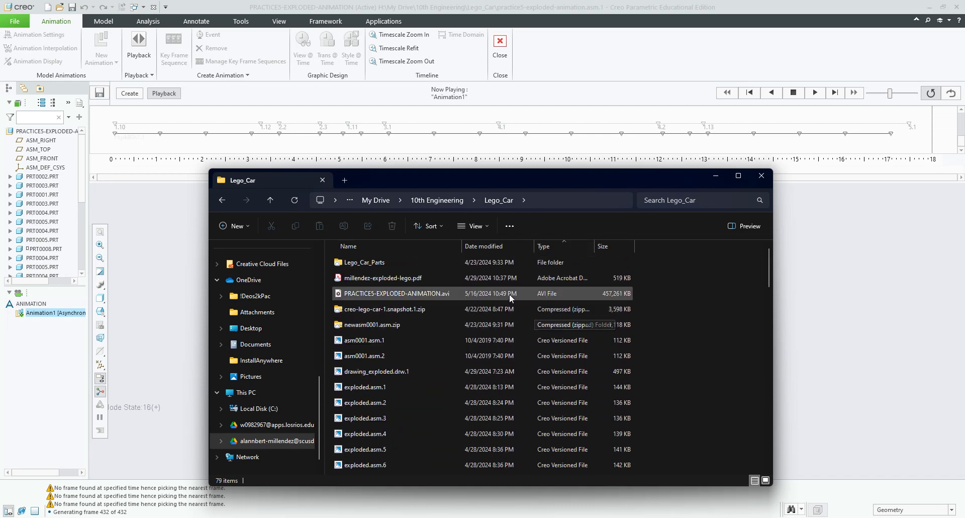
- Play PRACTICE5-EXPLODED-ANIMATION.avi in Media Player, close it and return to Creo
double_click(398, 293)
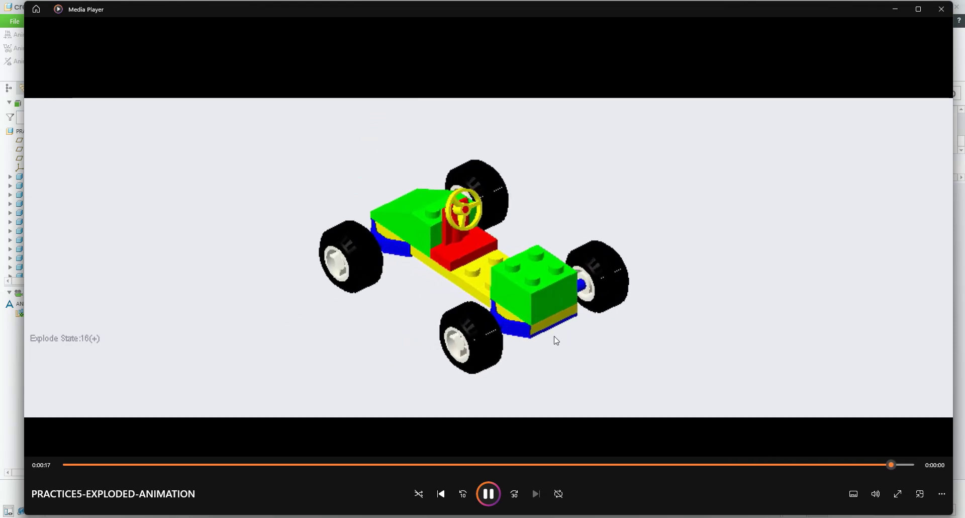
key(alt+F4)
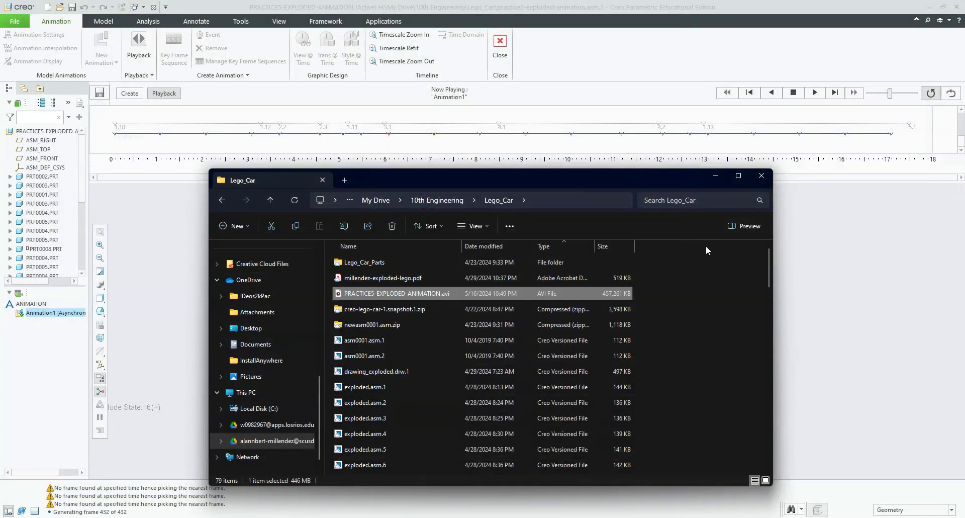
click(786, 203)
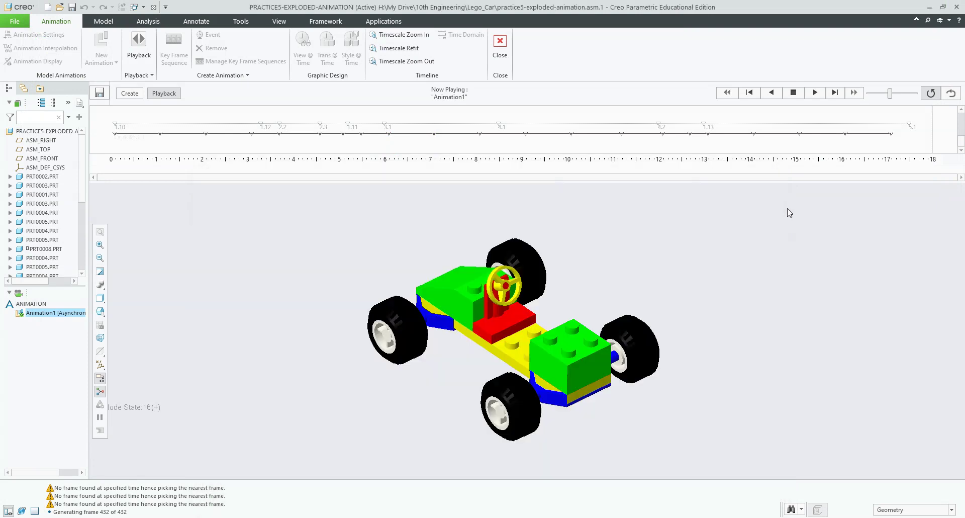
- Enable Render Frames for a new animation capture and set the render settings per frame to a maximum of 254 samples
click(101, 94)
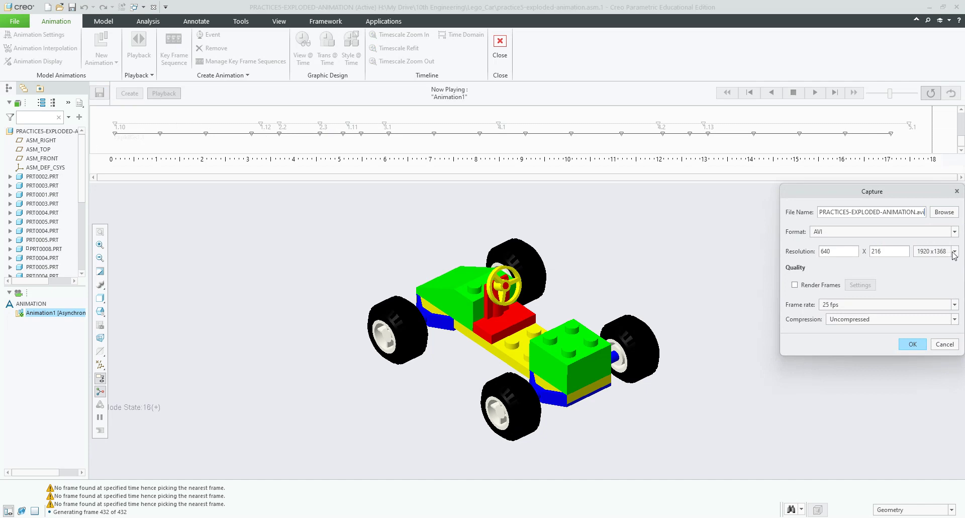
click(795, 285)
click(860, 285)
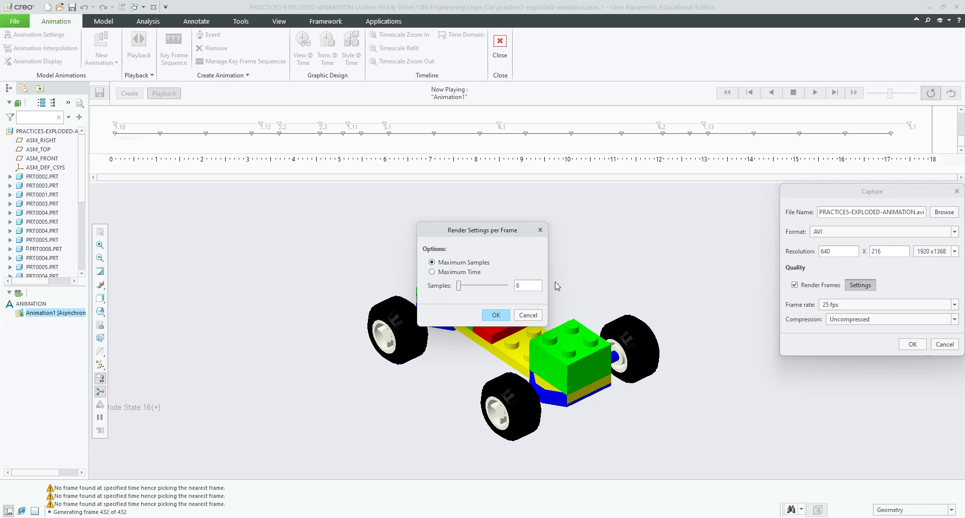
drag(459, 286, 516, 281)
text(254)
click(432, 272)
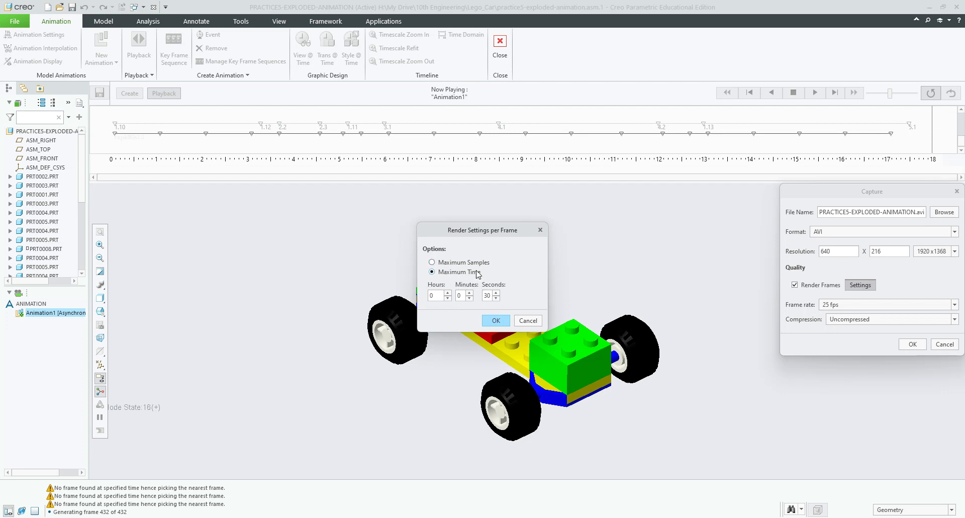
click(433, 263)
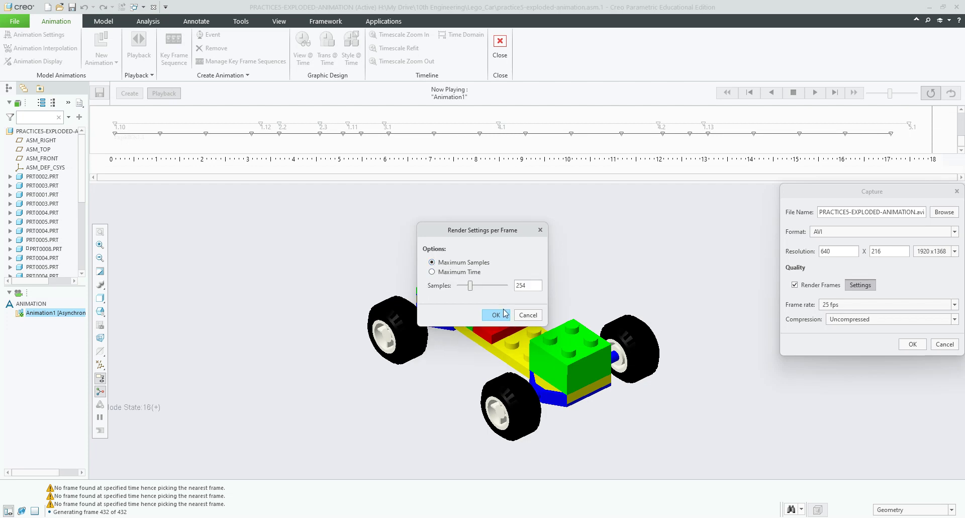
click(497, 315)
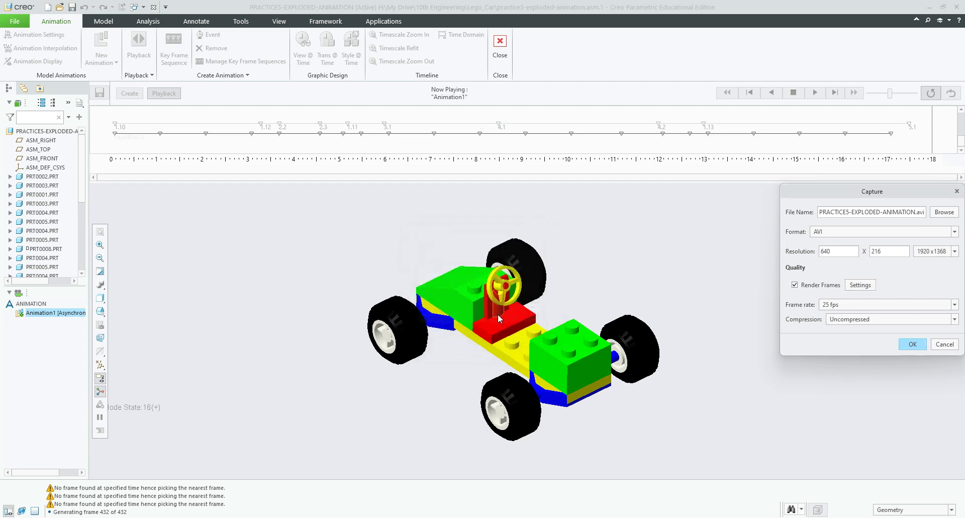
- Choose the 1920 x 1368 resolution preset, name the file PRACTICE5-EXPLODED-ANIMATION2.avi and start the rendered capture
click(911, 348)
click(954, 251)
text(2)
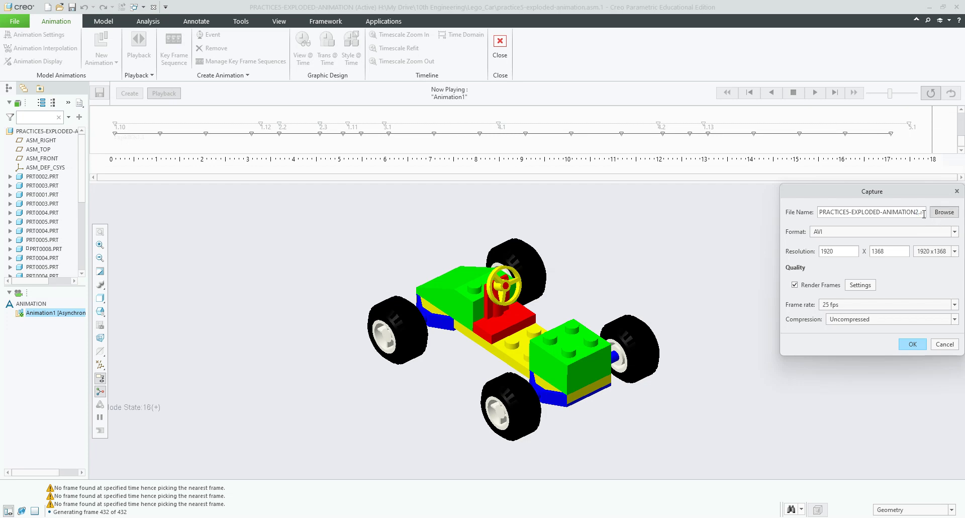
click(944, 213)
click(566, 419)
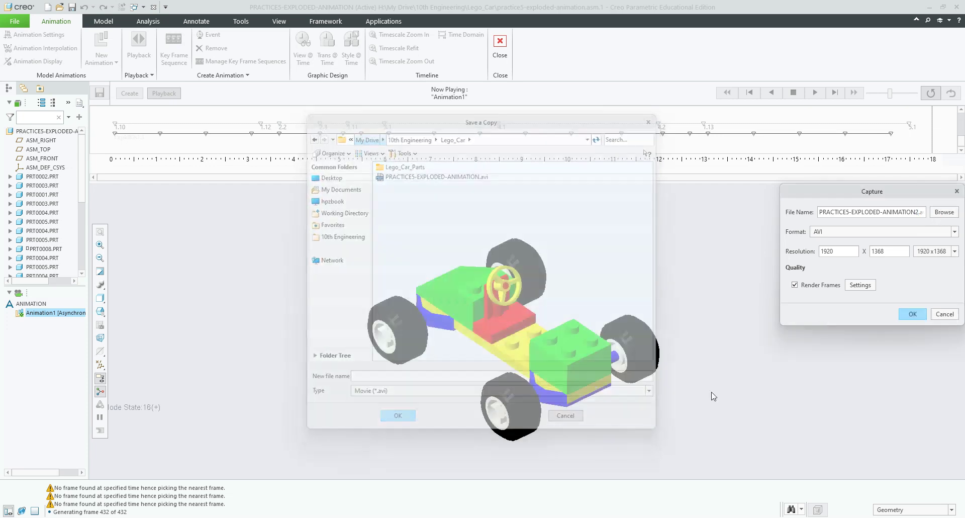
click(911, 315)
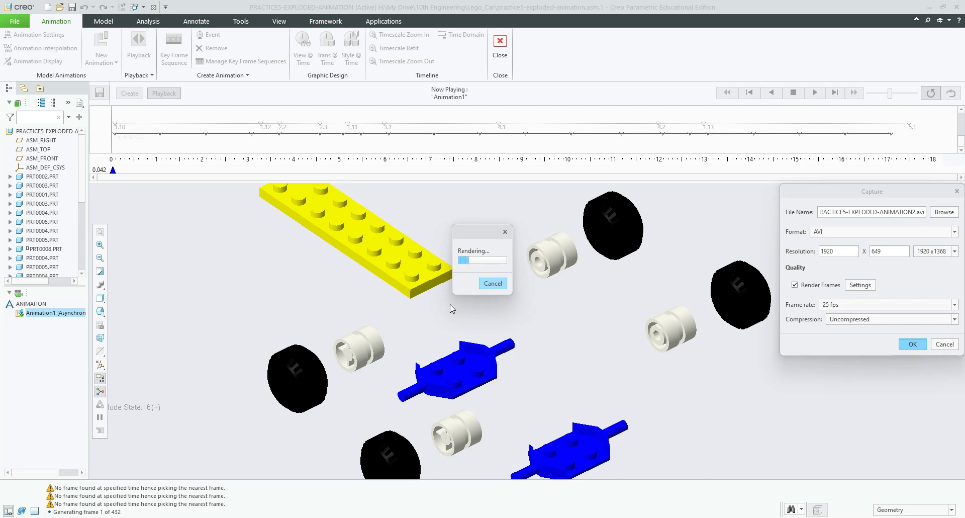
- Cancel the rendered capture and capture PRACTICE5-EXPLODED-ANIMATION2.avi again at the 1920 x 1368 preset with Render Frames disabled
click(492, 283)
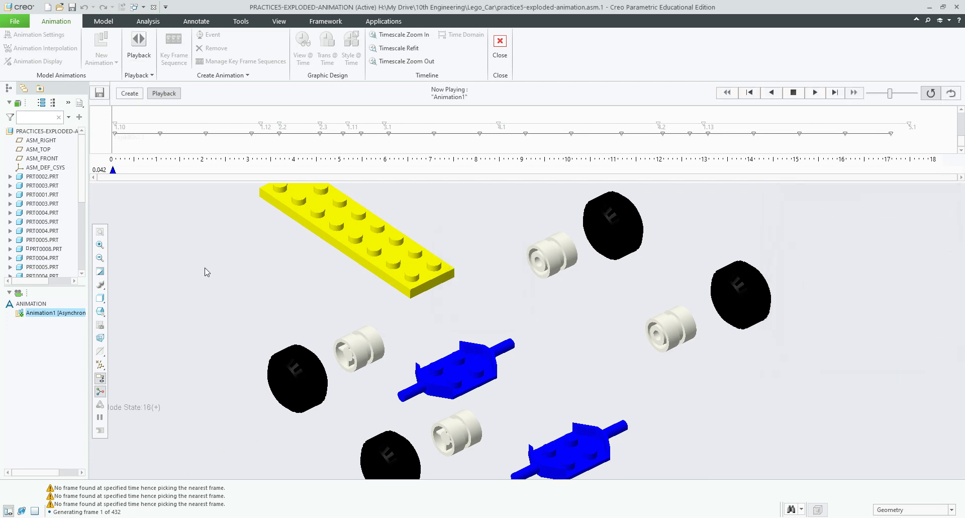
click(99, 93)
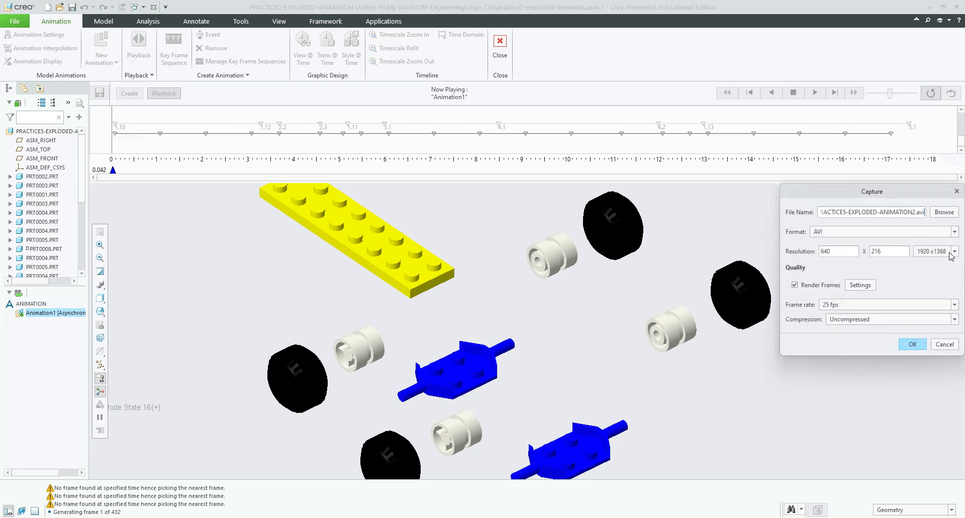
click(794, 285)
click(954, 251)
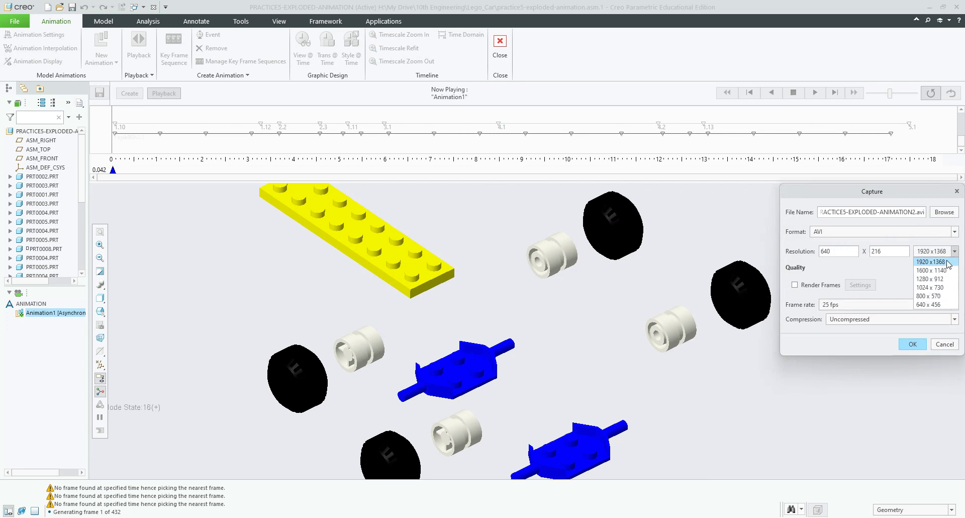
click(948, 263)
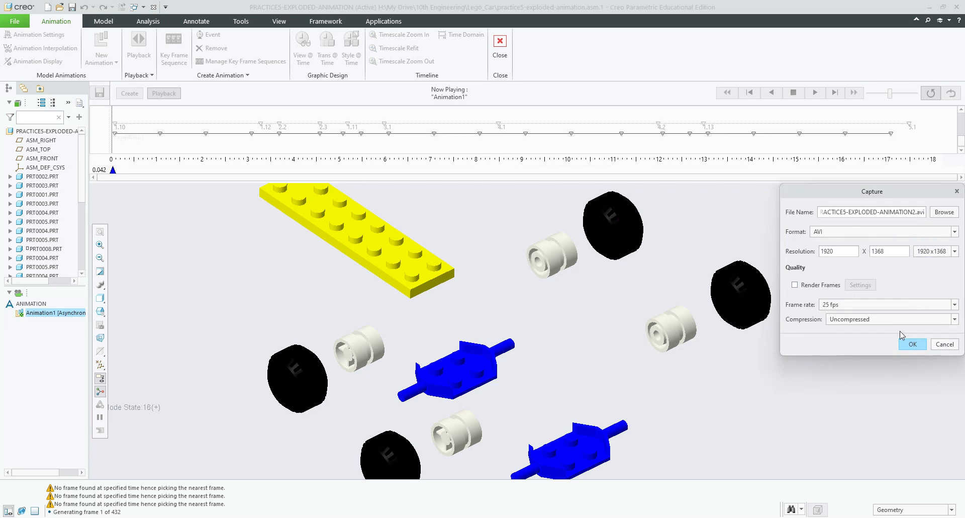
click(913, 345)
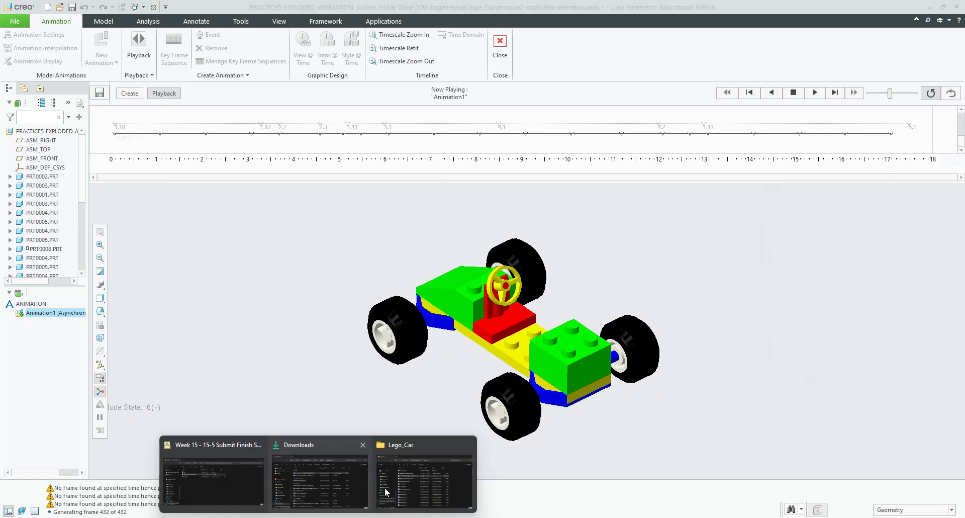
- Re-sort the Lego_Car folder by type, play PRACTICE5-EXPLODED-ANIMATION2.avi in Media Player and close the player
click(402, 480)
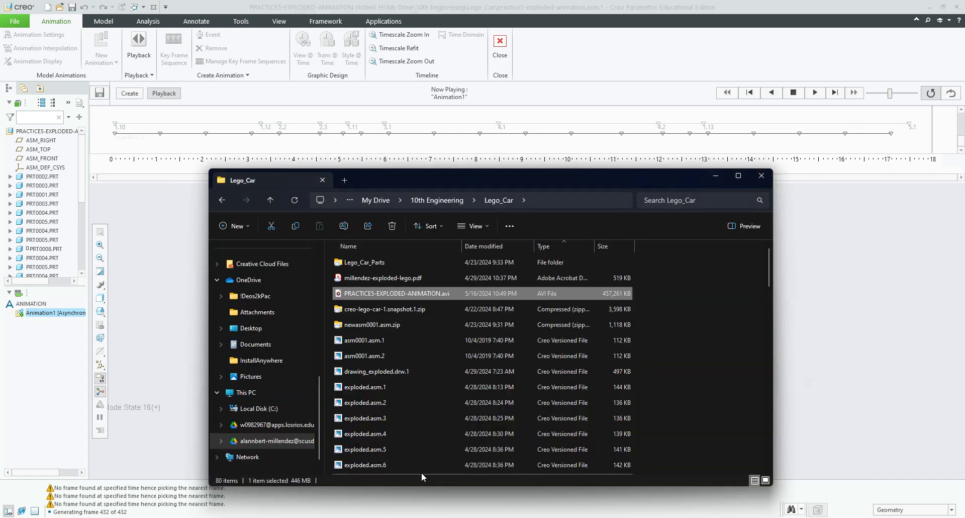
click(548, 248)
click(548, 249)
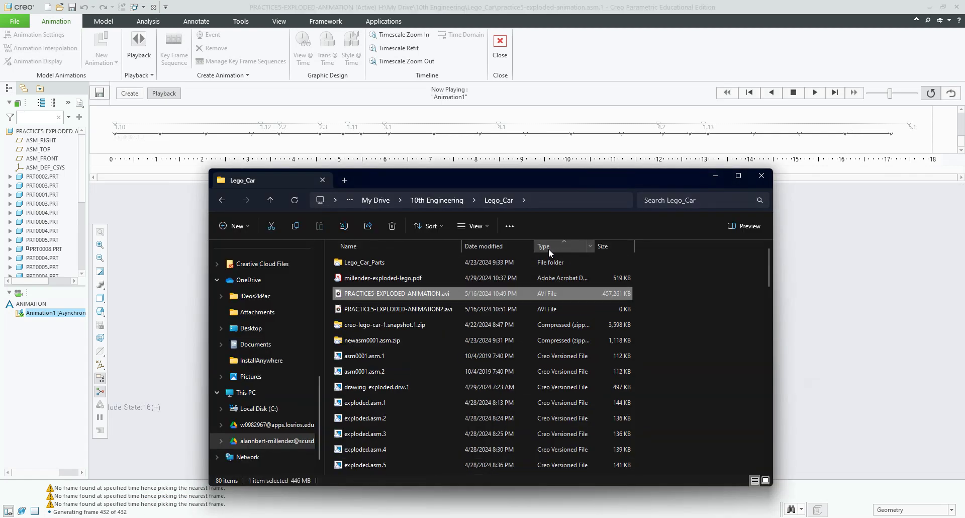
double_click(427, 309)
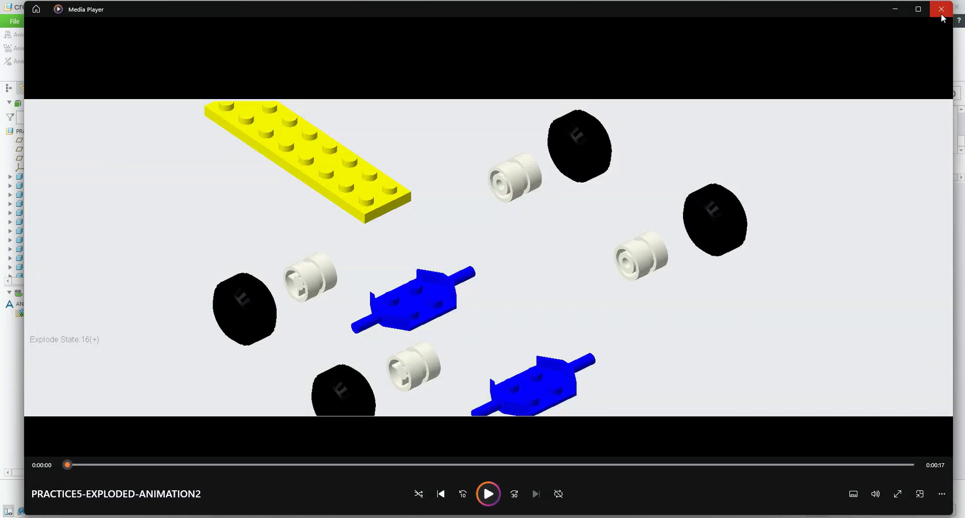
click(942, 9)
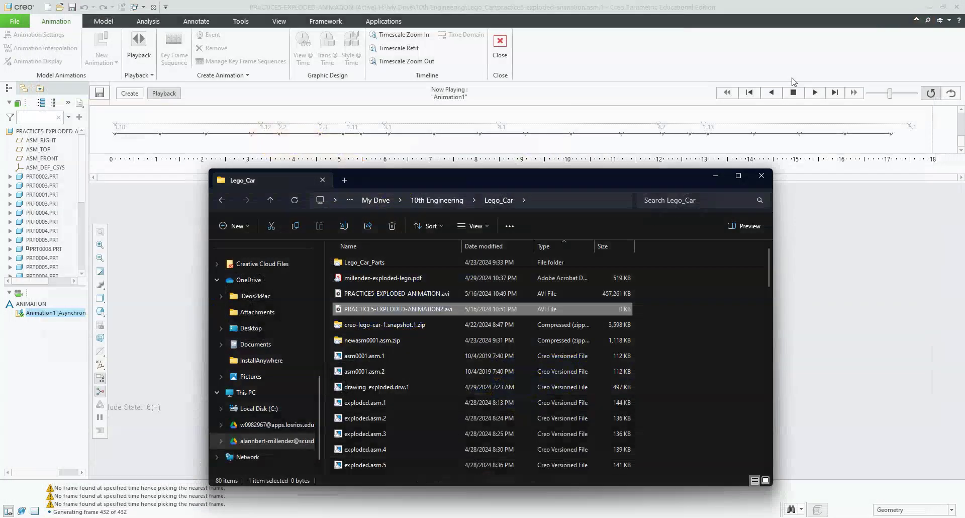